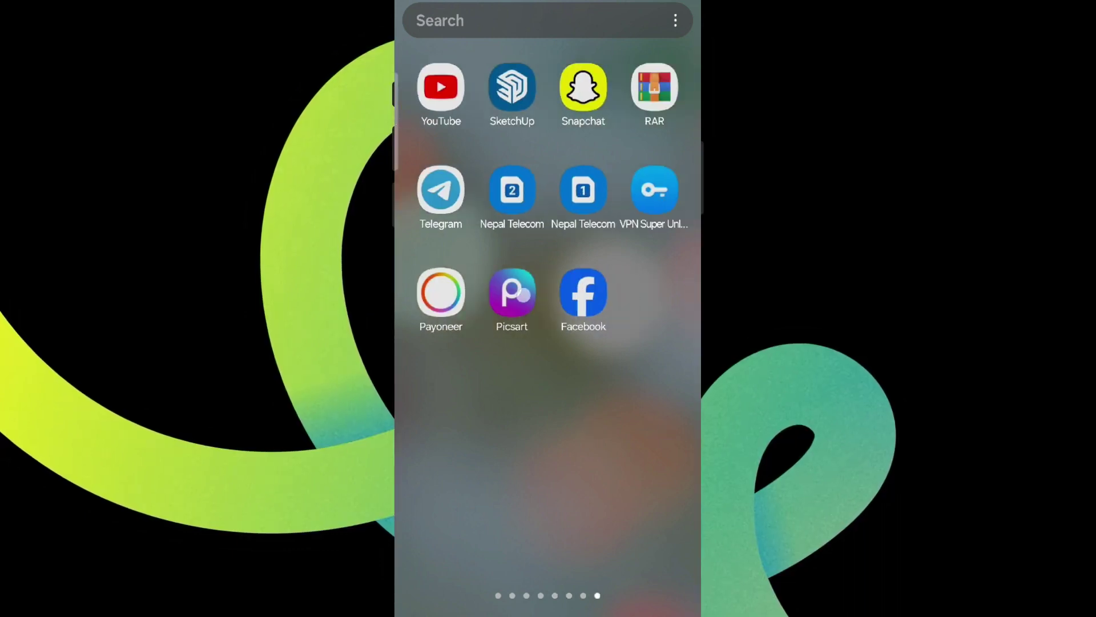
# Step: Launch Picsart and save the edited, still-watermarked video from the video editor
pyautogui.click(543, 293)
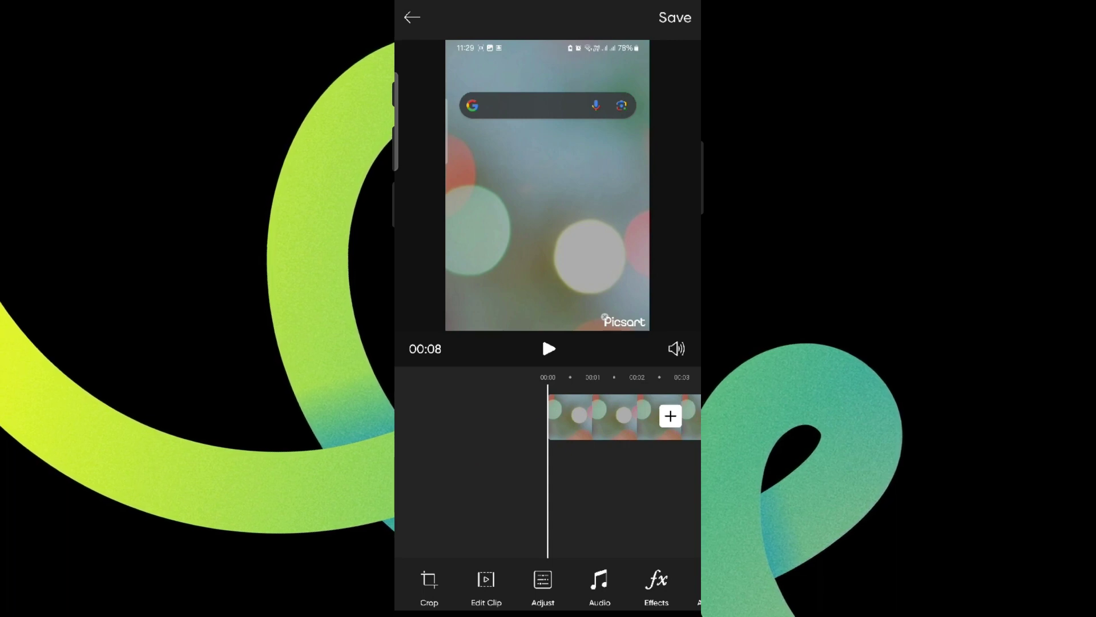
pyautogui.click(675, 17)
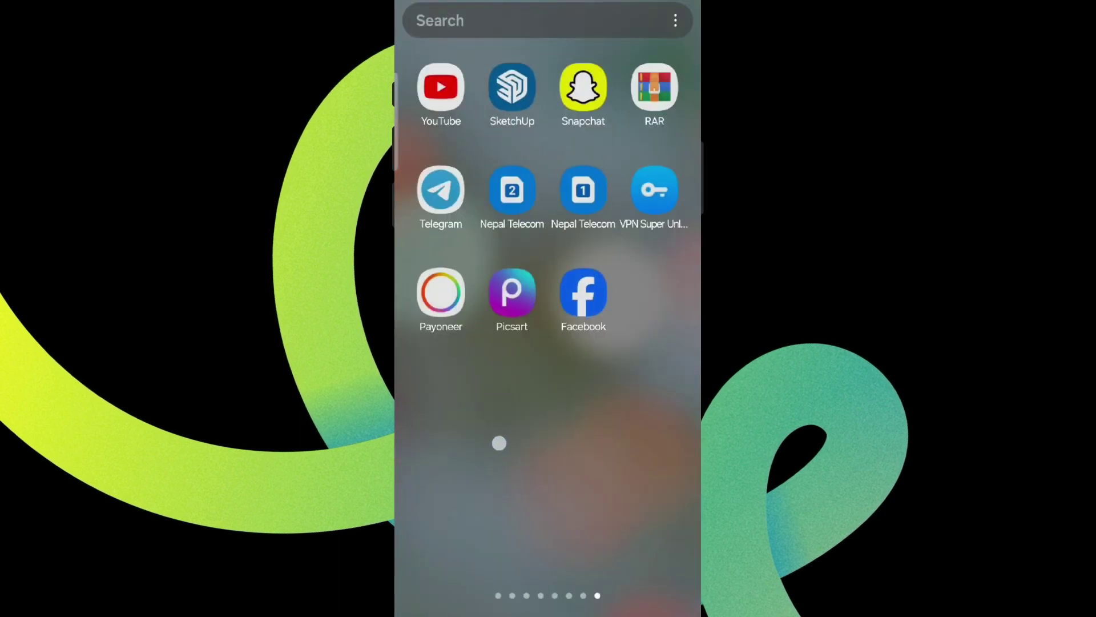
# Step: Swipe through the app drawer pages toward the Gallery app
pyautogui.moveTo(480, 427); pyautogui.dragTo(625, 427)
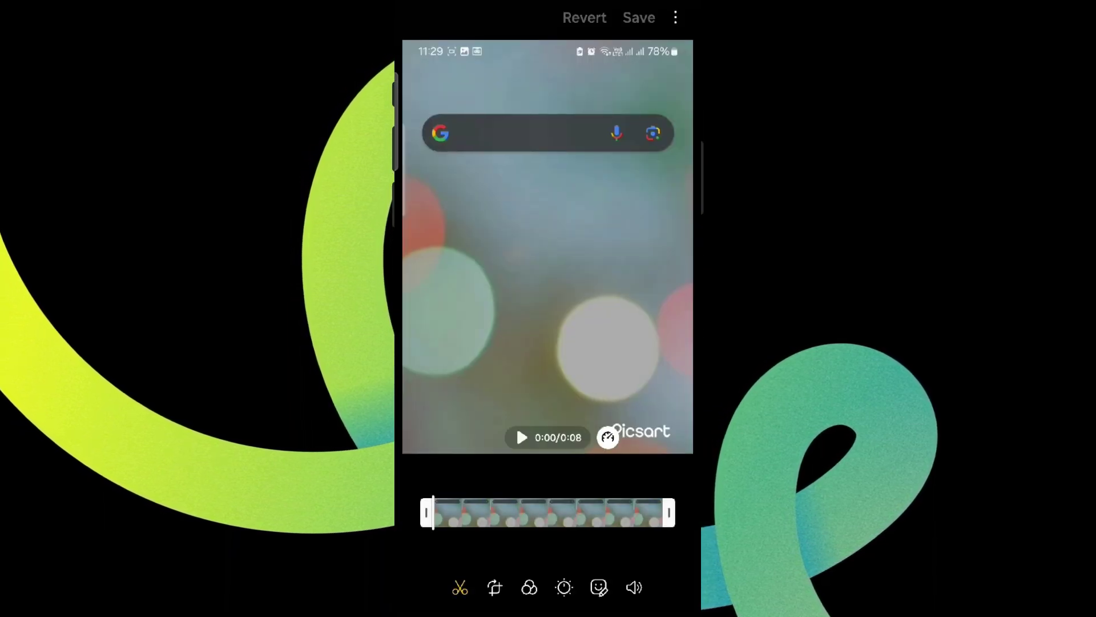
# Step: Crop the video's bottom edge above the Picsart watermark and save the cropped video
pyautogui.click(494, 588)
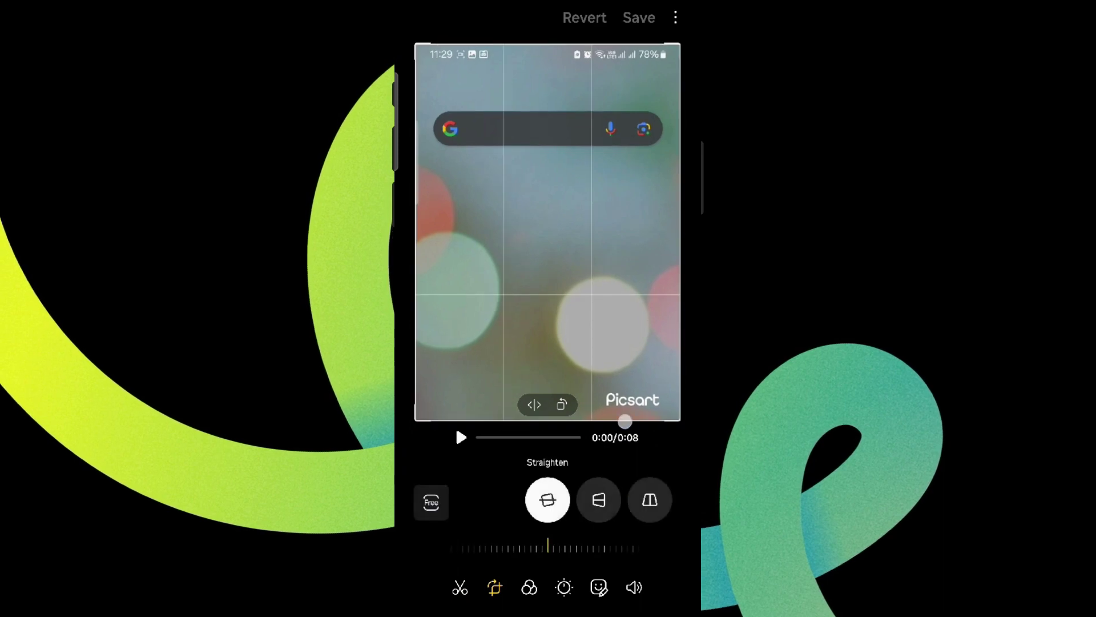
pyautogui.moveTo(625, 422); pyautogui.dragTo(624, 403)
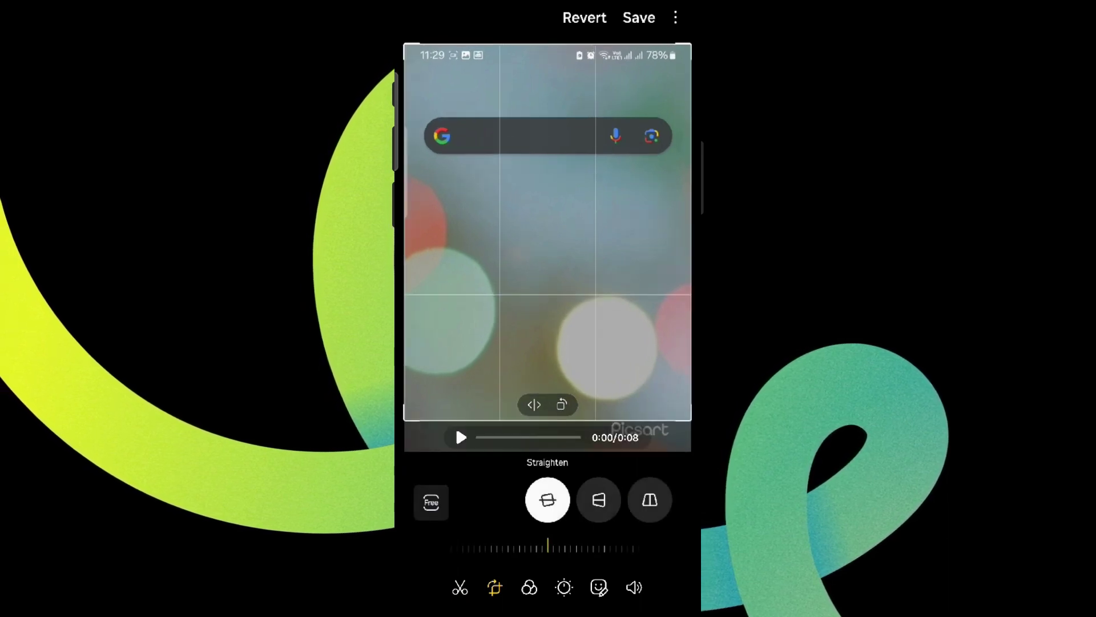
pyautogui.click(639, 17)
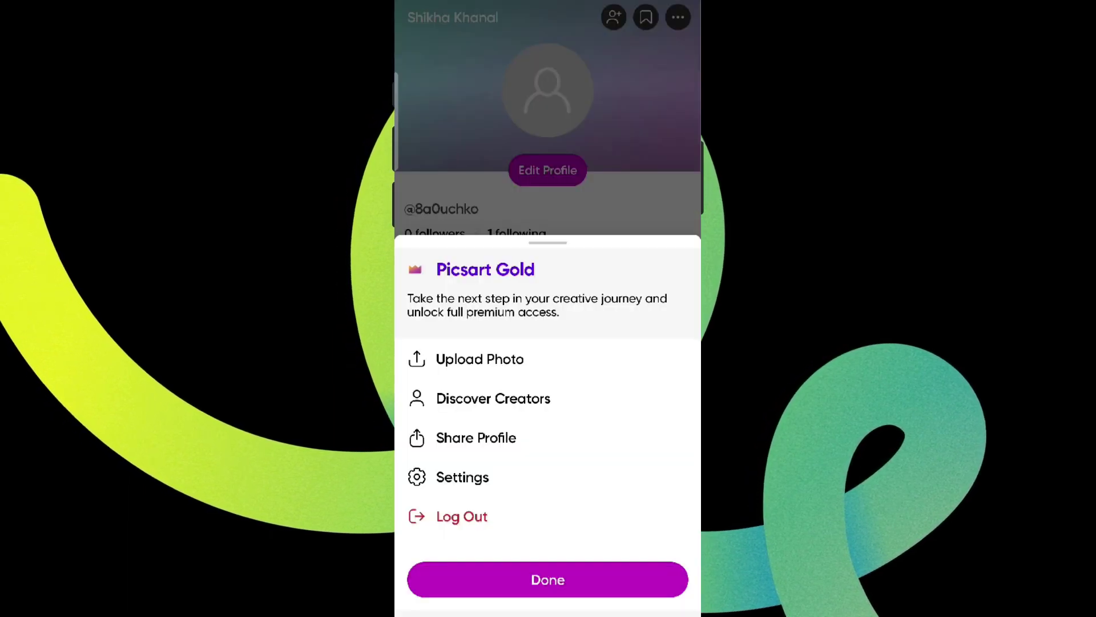
# Step: Open Picsart Settings and choose the 'Free plan: Upgrade' option
pyautogui.click(463, 477)
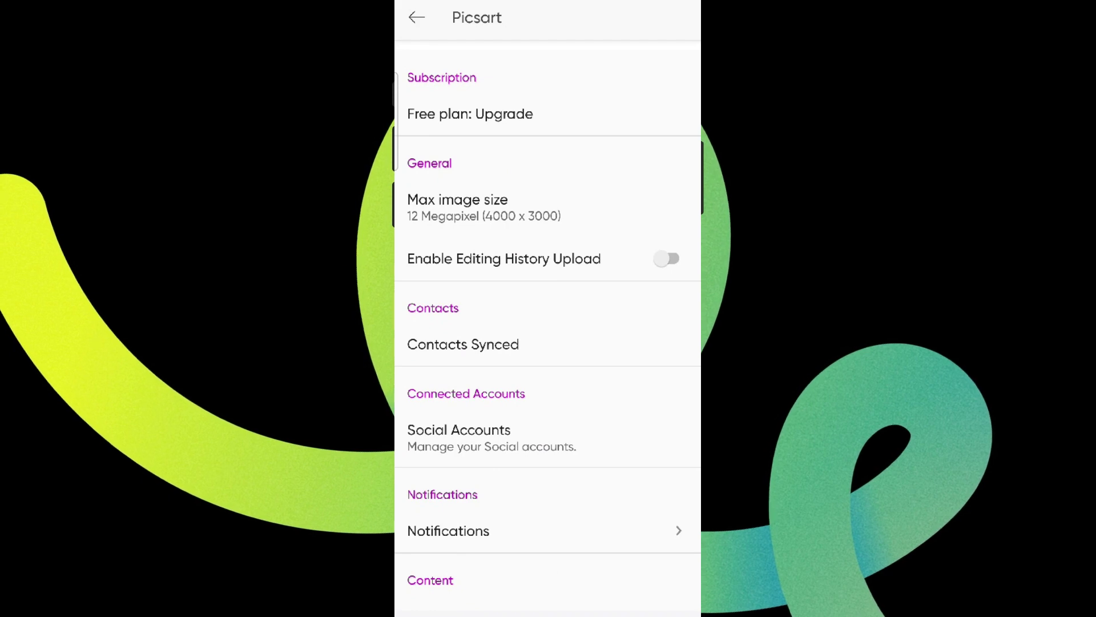
pyautogui.click(609, 113)
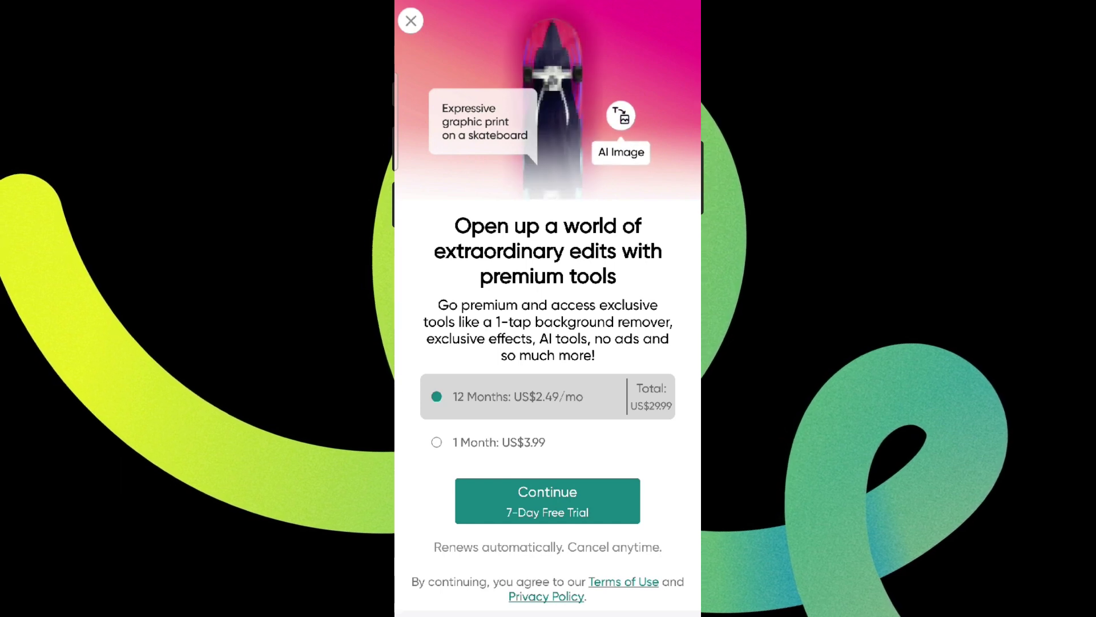
# Step: Continue with the 7-Day Free Trial and choose to add a credit or debit card
pyautogui.click(577, 506)
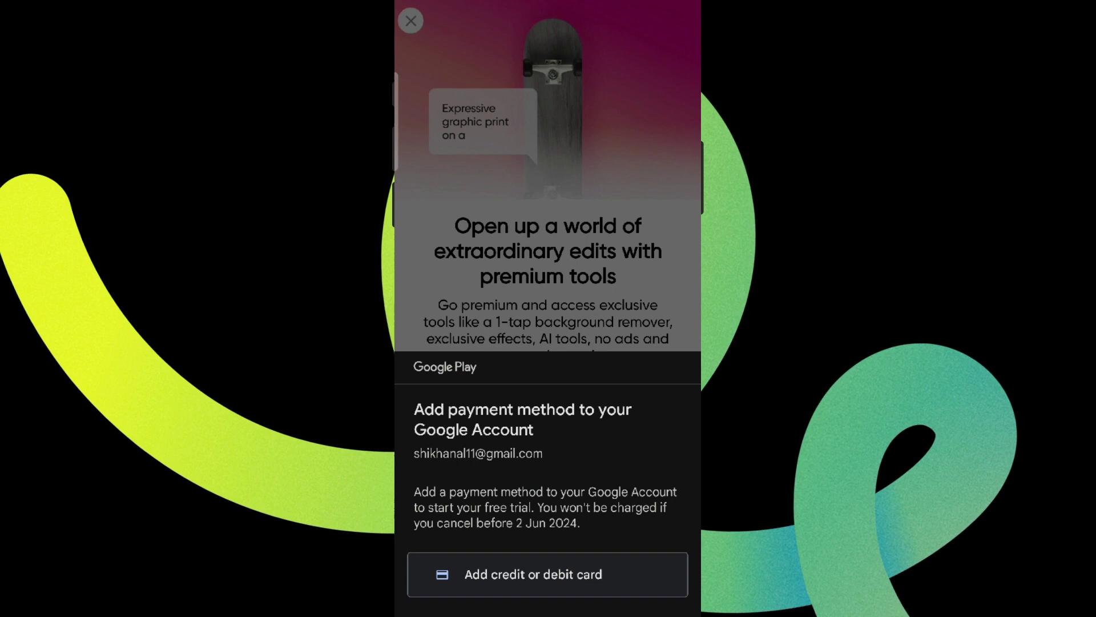
pyautogui.click(488, 574)
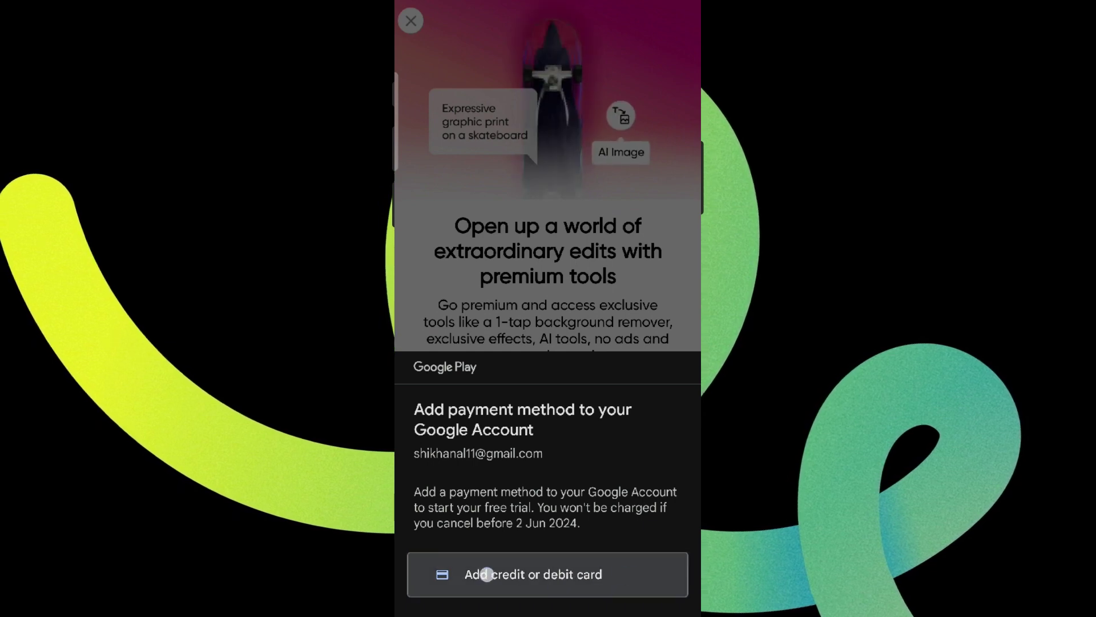